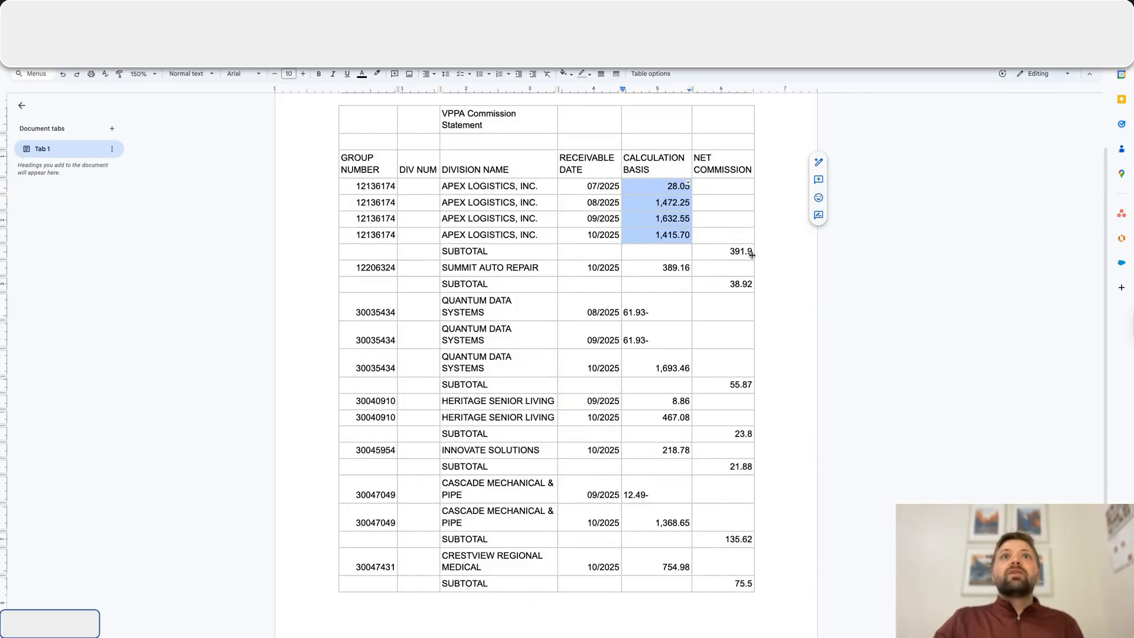
- Review the Apex Logistics rows in the commission statement, and open the system instructions of OpenAI's TEST n8n Commission Statement assistant
left_click_drag(444, 186, 542, 182)
left_click_drag(666, 186, 745, 187)
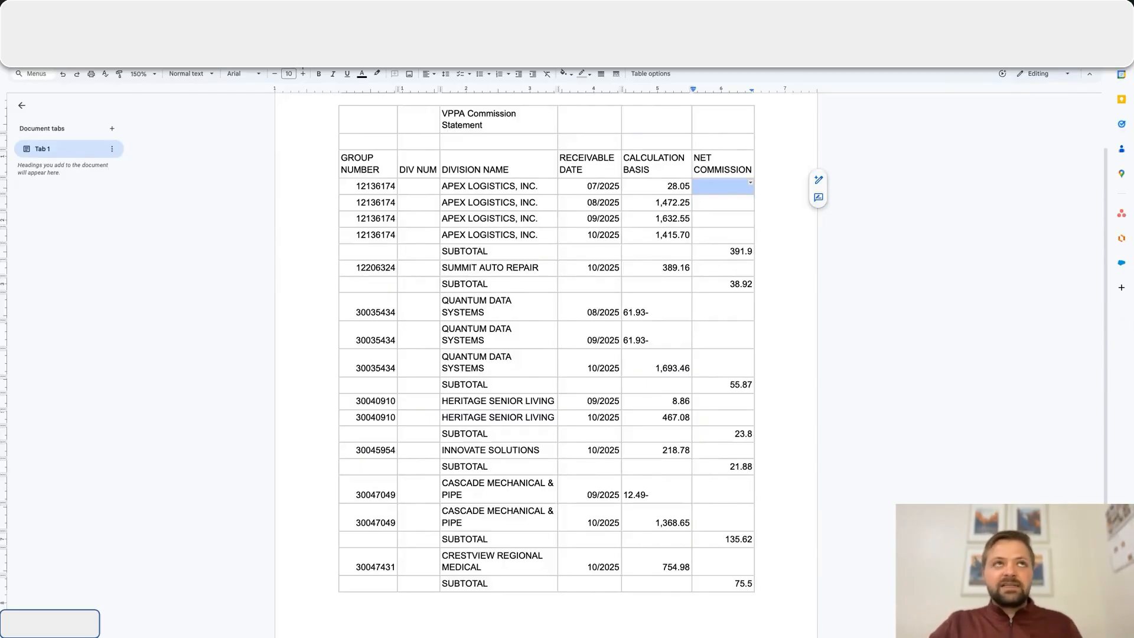
key("ctrl+Tab")
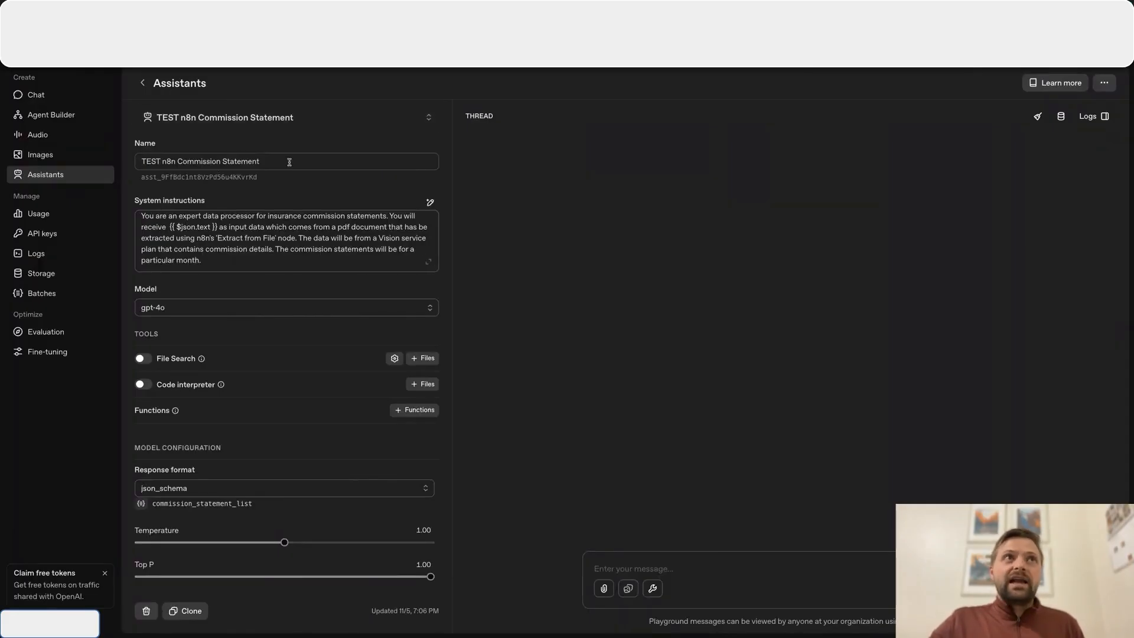
left_click(425, 265)
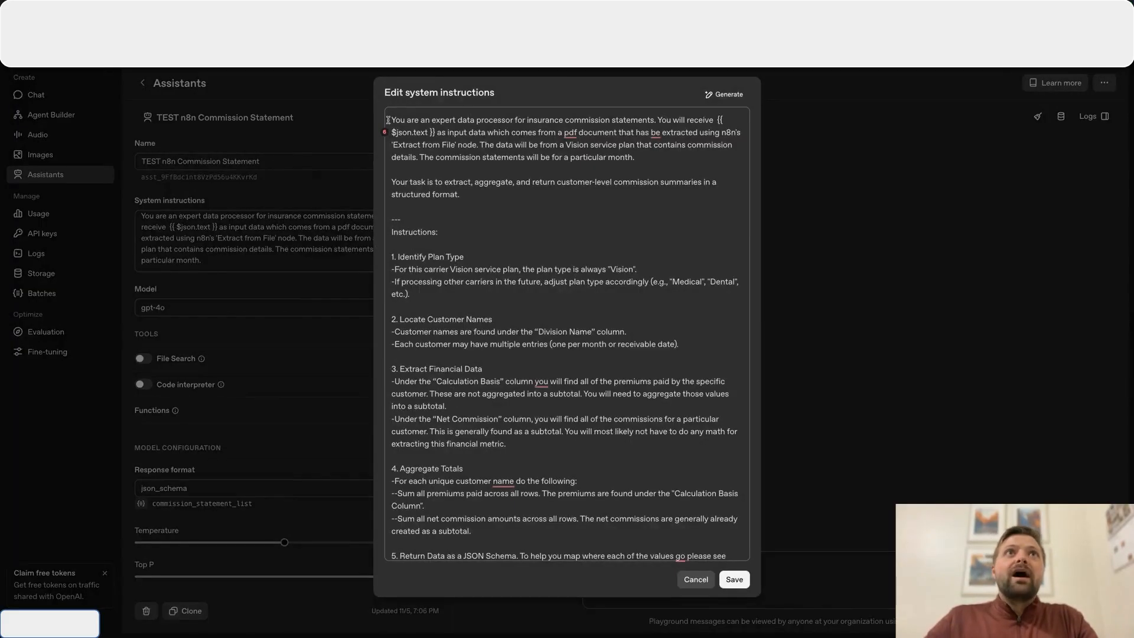
left_click_drag(391, 119, 715, 119)
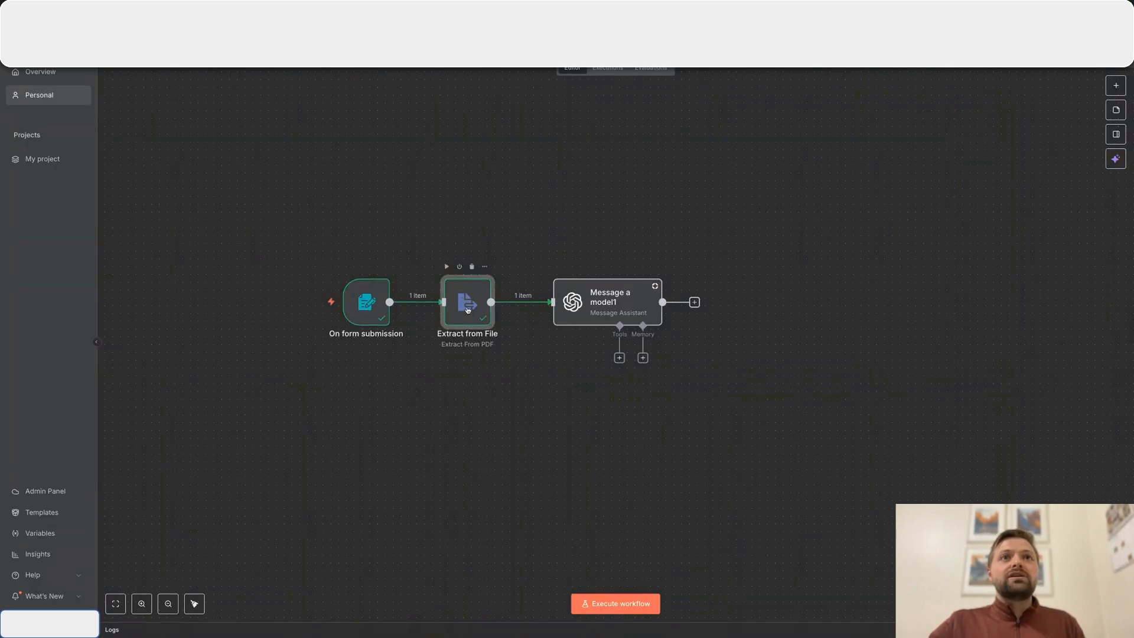
- Check the text output of n8n's Extract from File node, and open the Message a model1 node
double_click(468, 310)
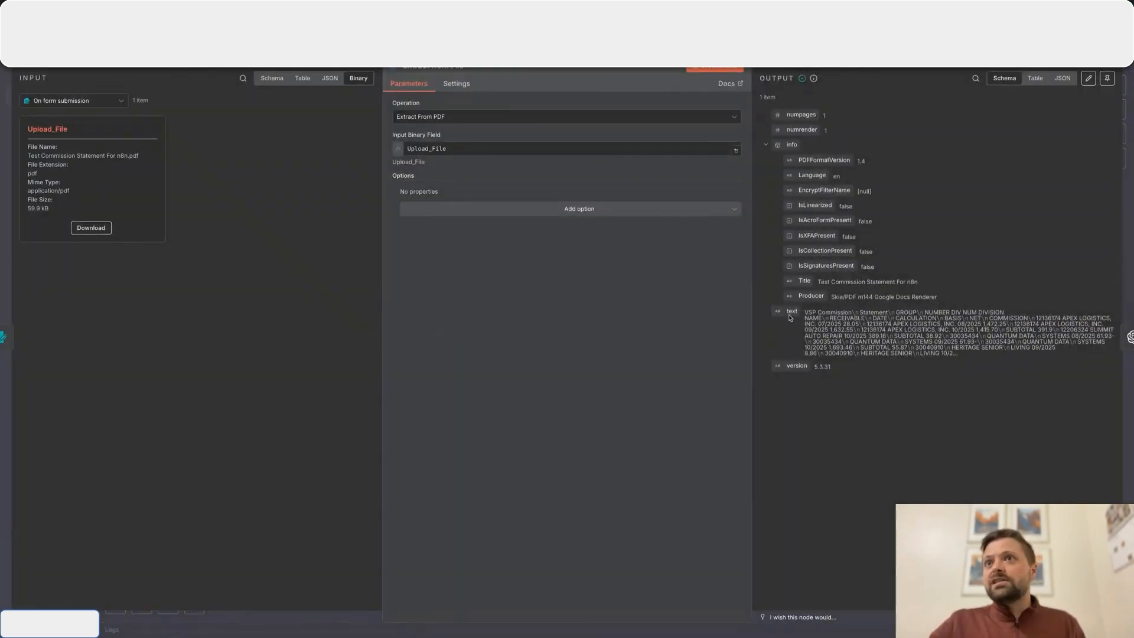
double_click(793, 311)
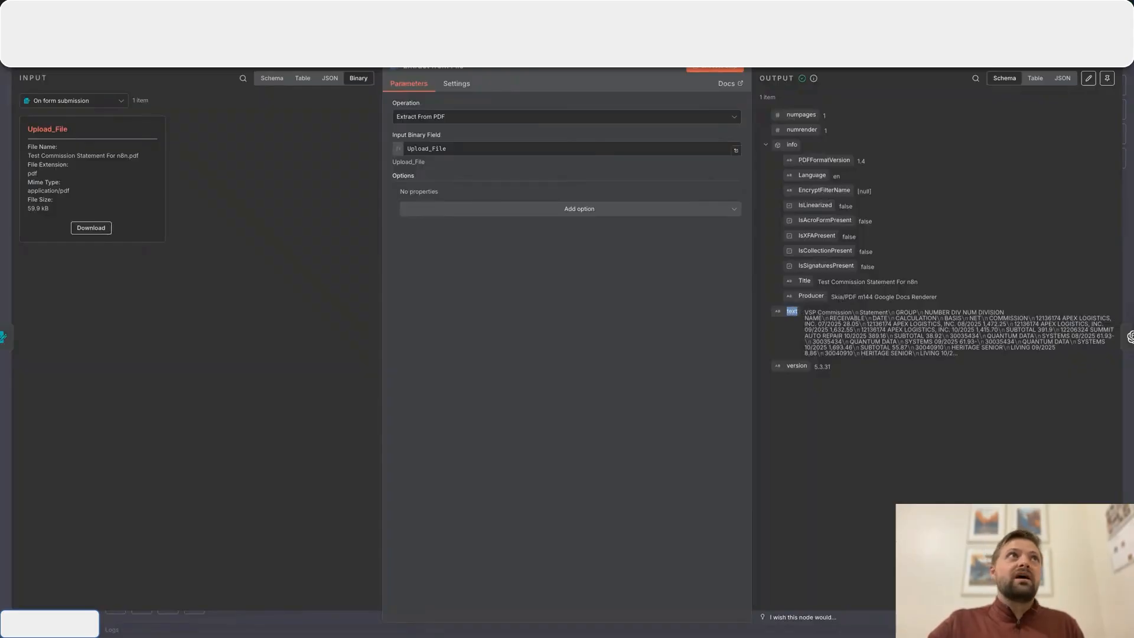
key("Escape")
double_click(599, 301)
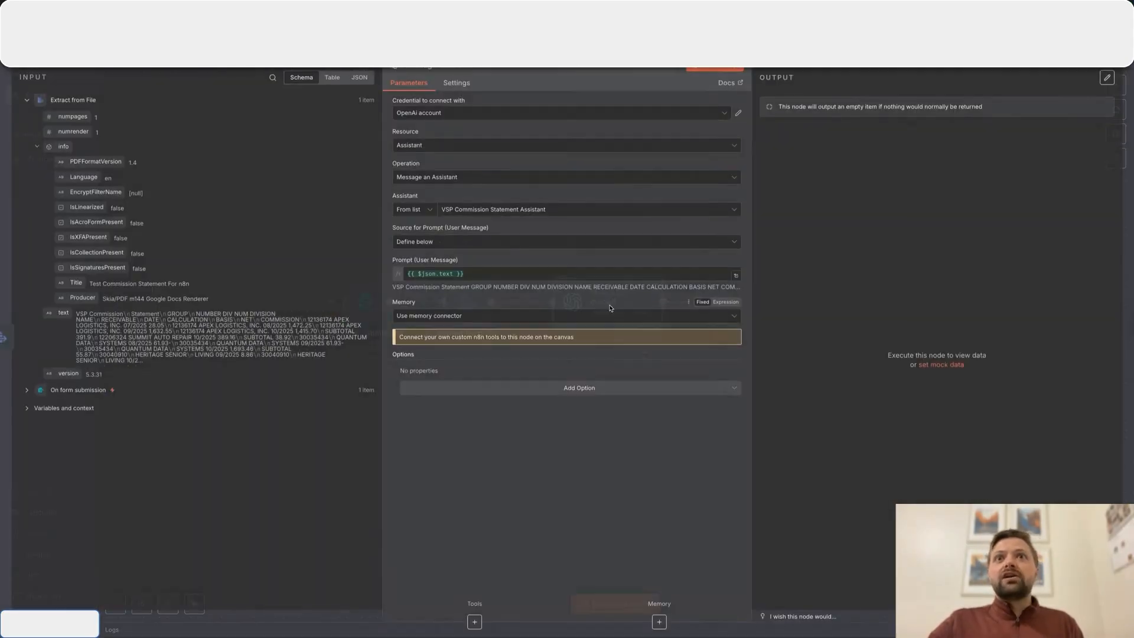
left_click_drag(63, 311, 512, 277)
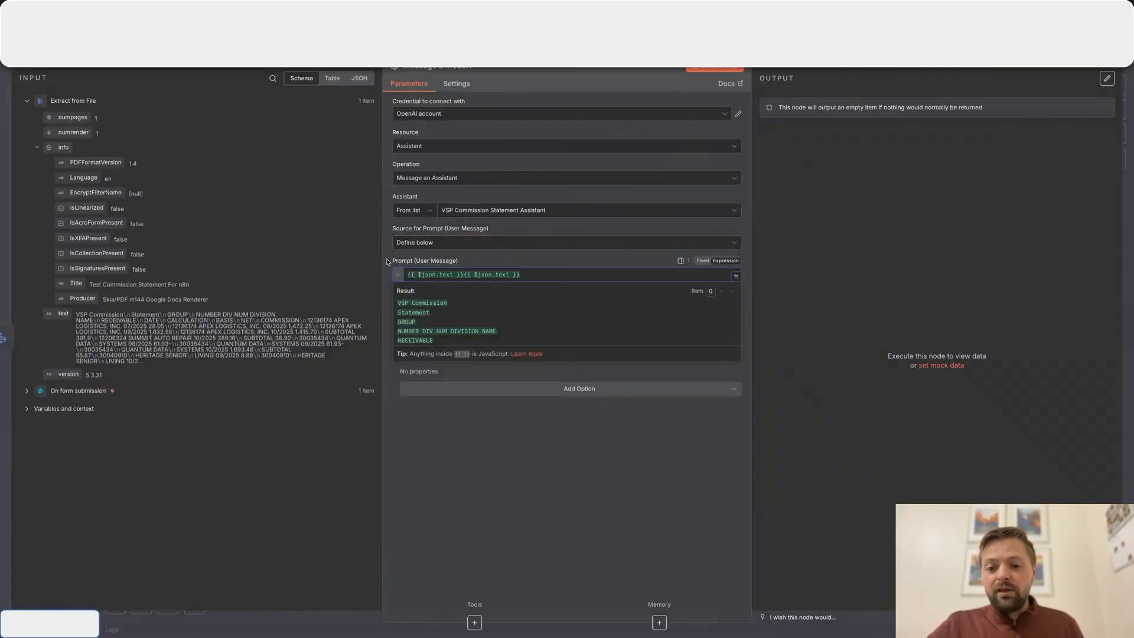
left_click_drag(532, 275, 464, 275)
key("BackSpace")
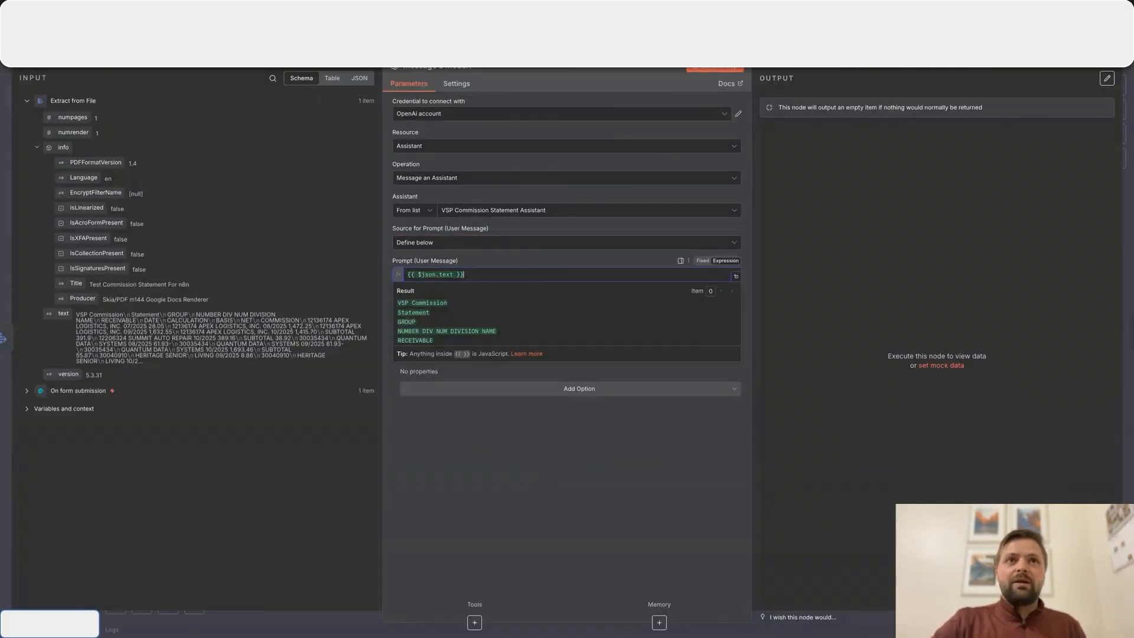
- Switch to the OpenAI assistant and read its system instructions through to the JSON schema field mapping
key("ctrl+Tab")
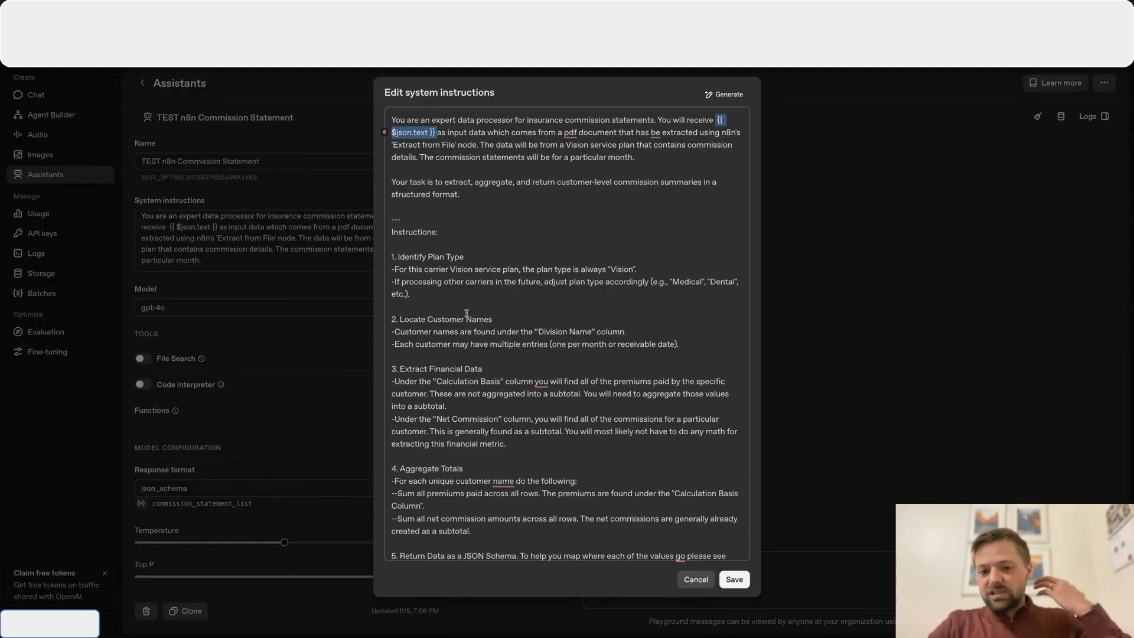
scroll(467, 313, "down", 1)
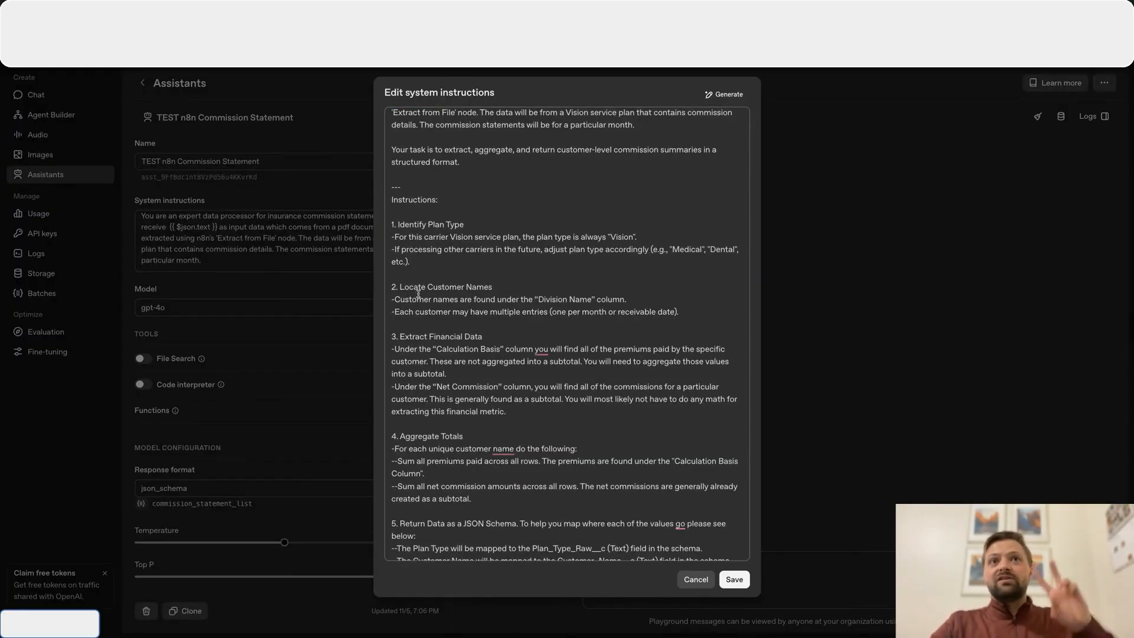
scroll(418, 293, "down", 1)
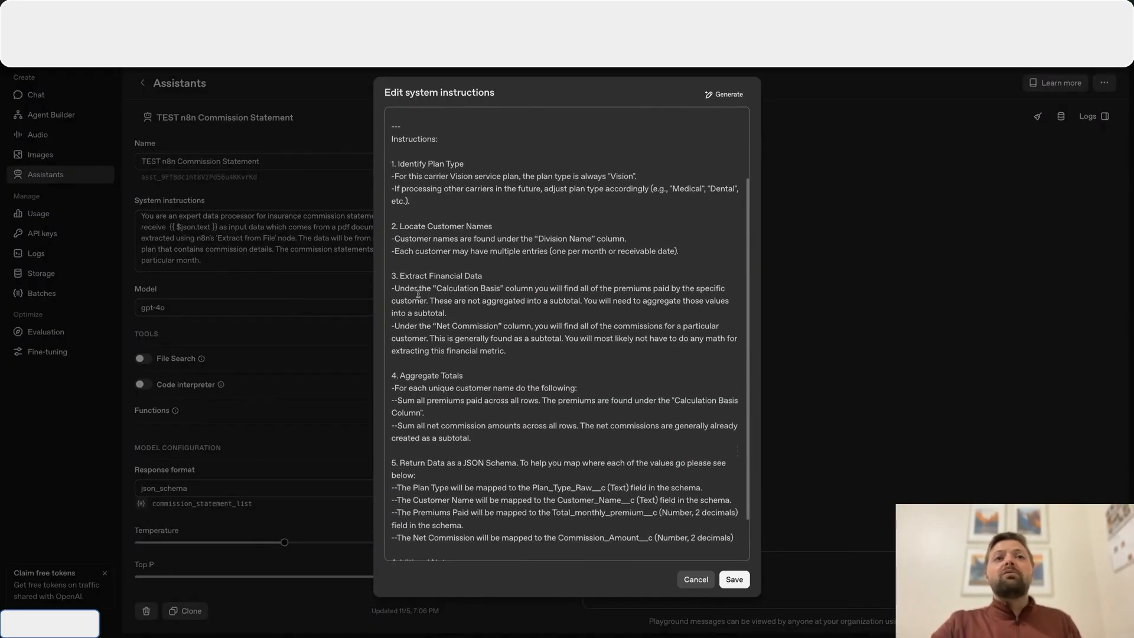
scroll(418, 294, "down", 1)
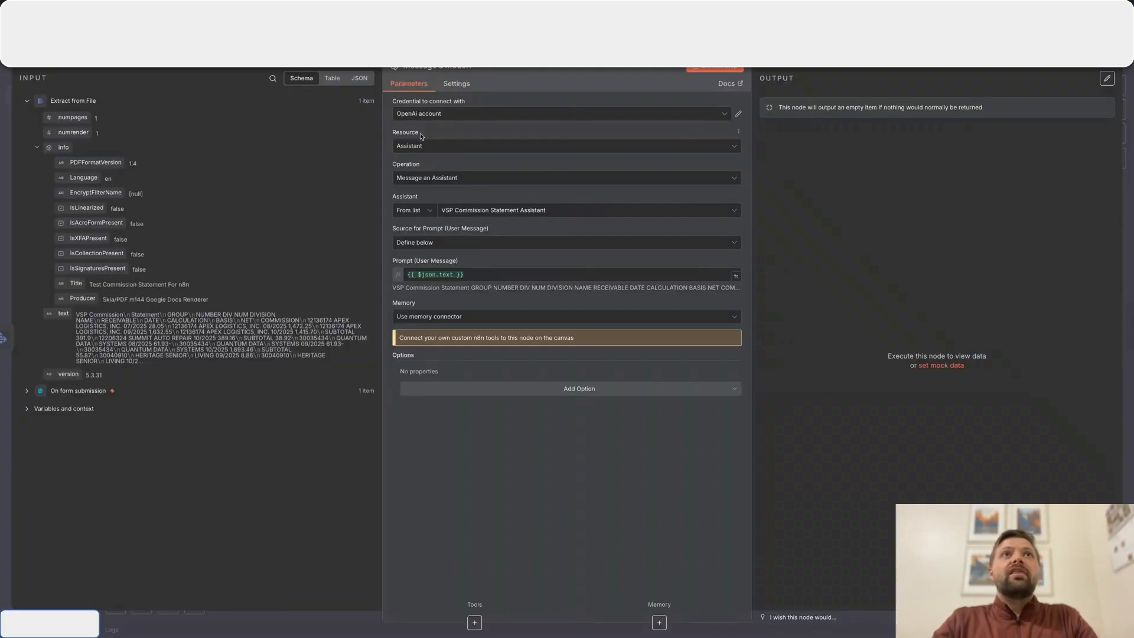
- Look over the resource choices and the user message prompt of the Message a model1 node in n8n
left_click(448, 149)
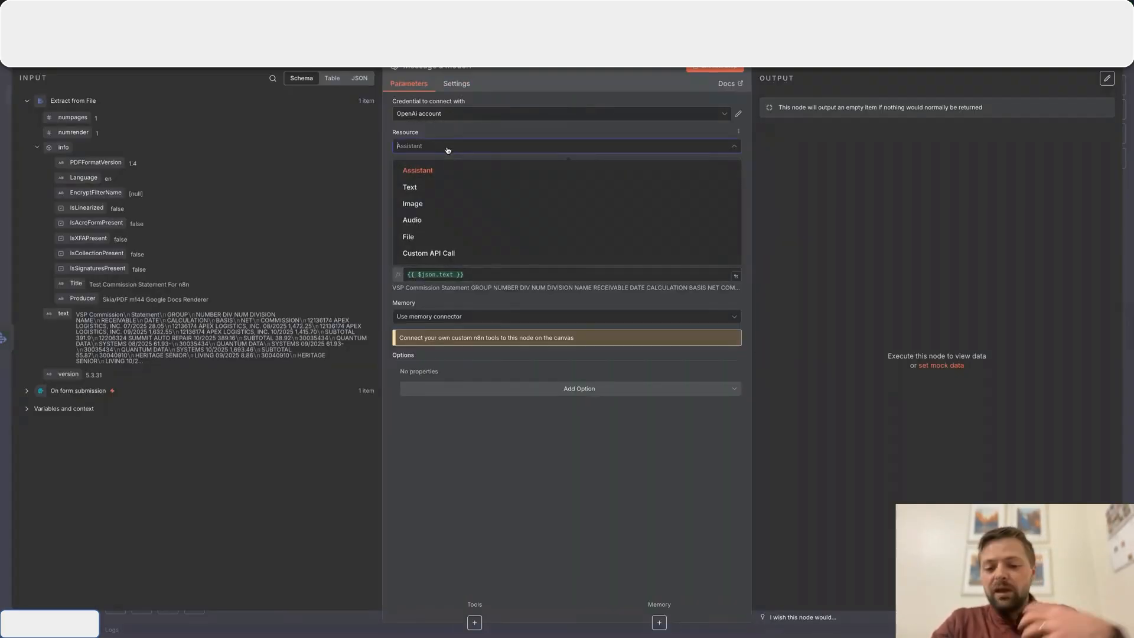
left_click(448, 149)
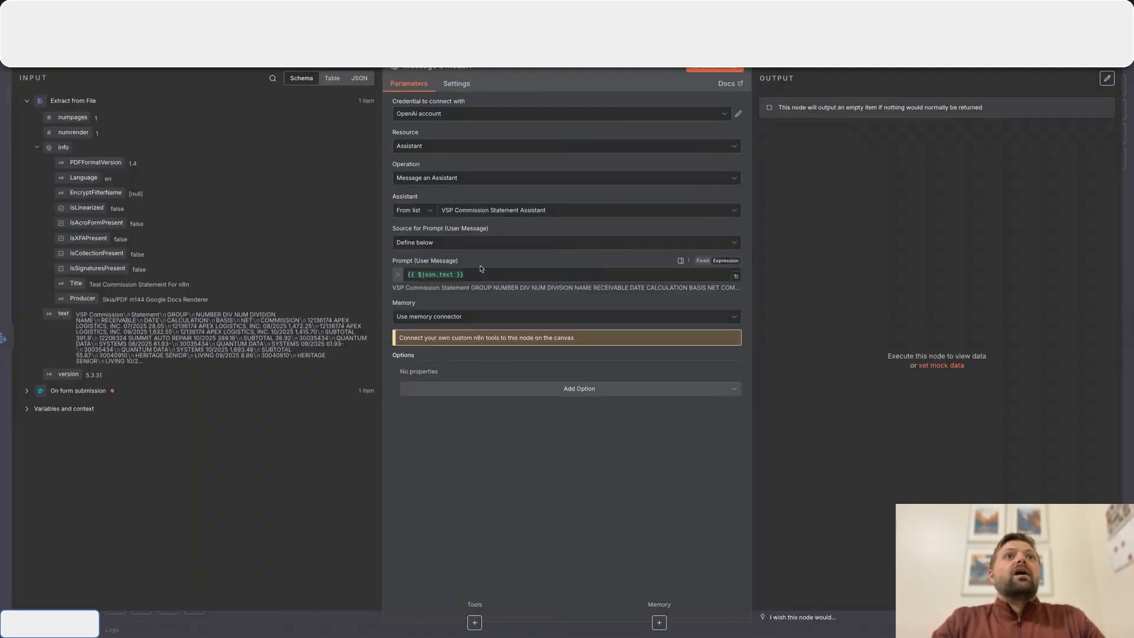
left_click_drag(392, 261, 462, 263)
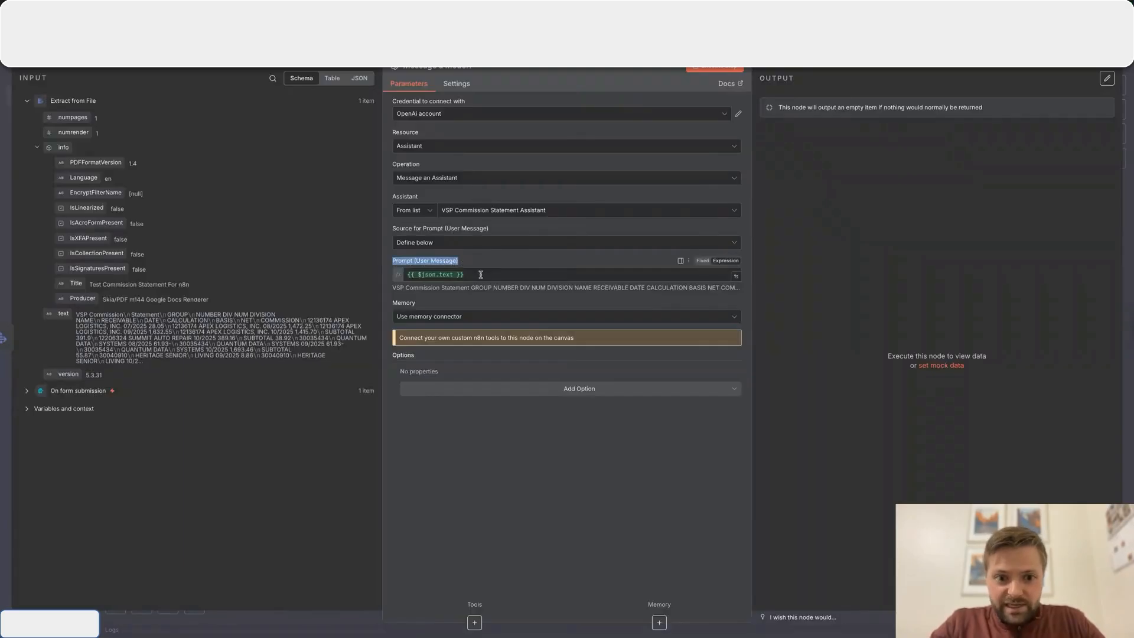
left_click(479, 275)
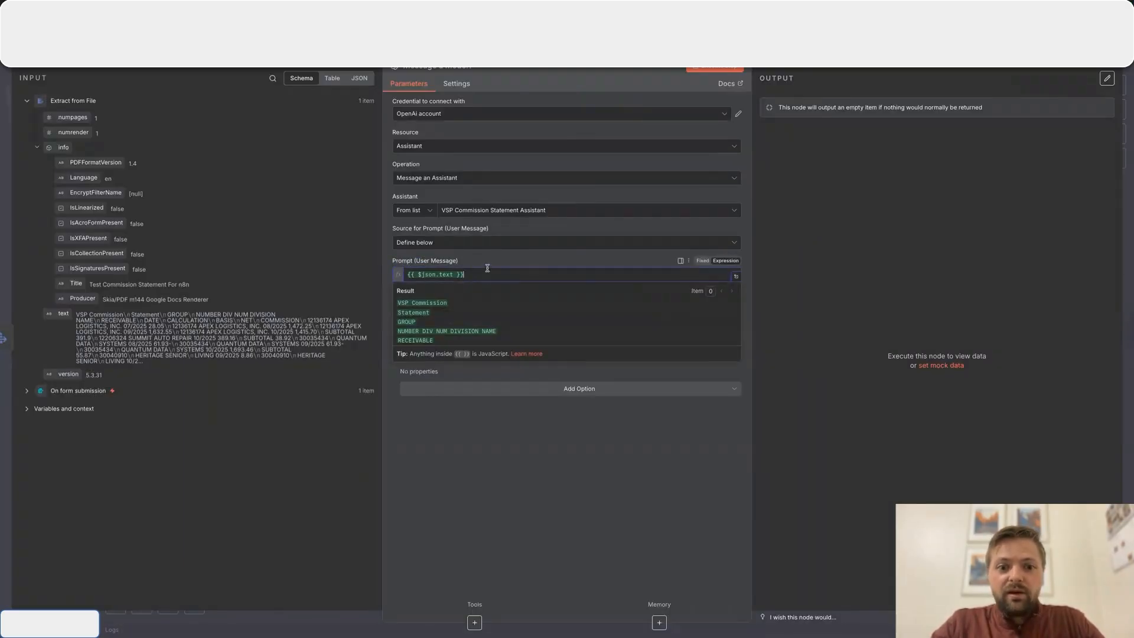
left_click(490, 264)
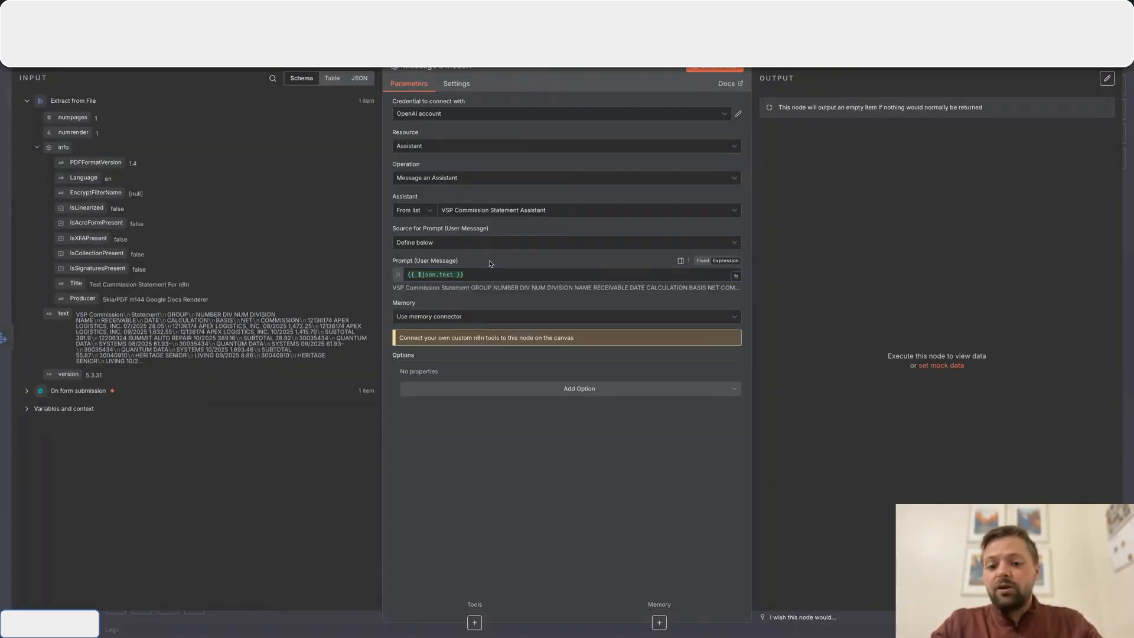
left_click(492, 277)
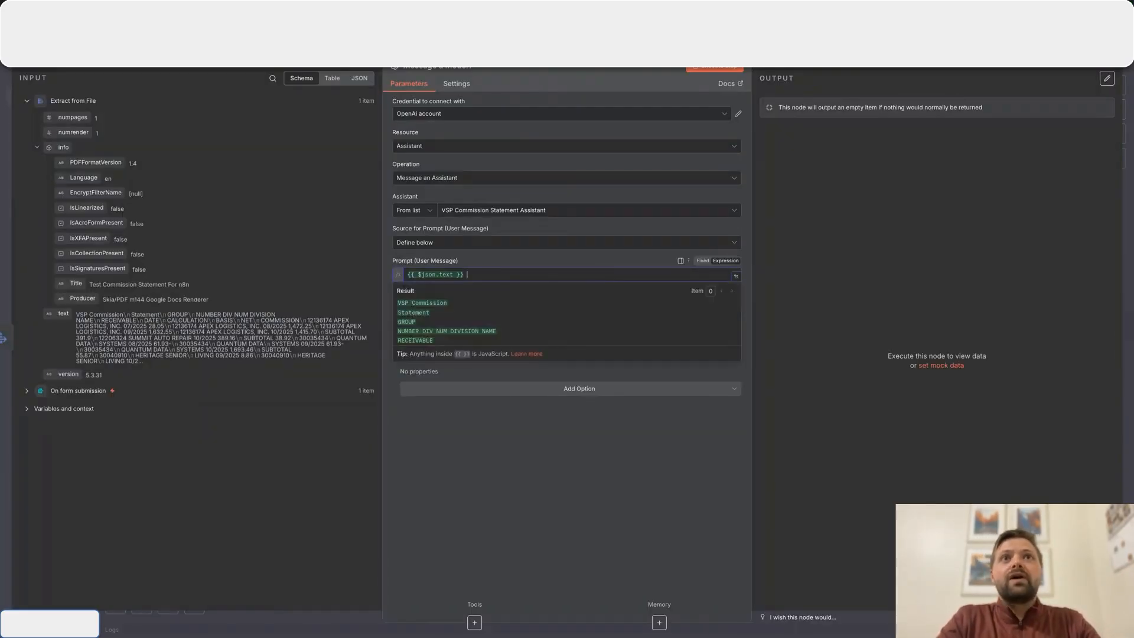
type("thehe")
key("BackSpace")
key("BackSpace")
key("BackSpace")
type("Hey here is your data to work.")
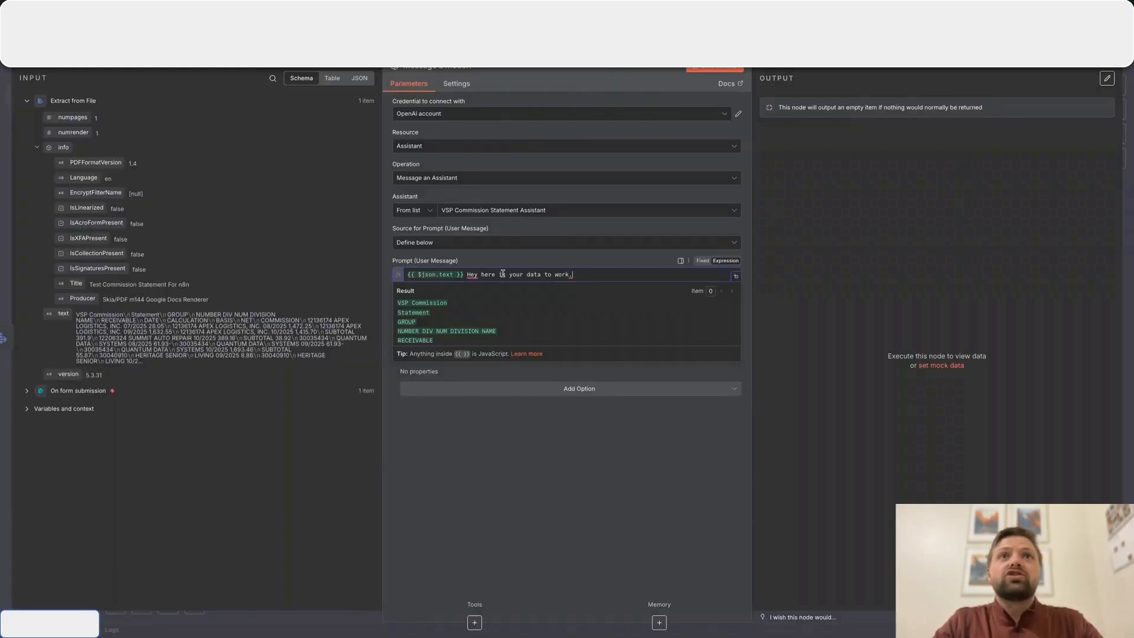
left_click_drag(588, 273, 470, 273)
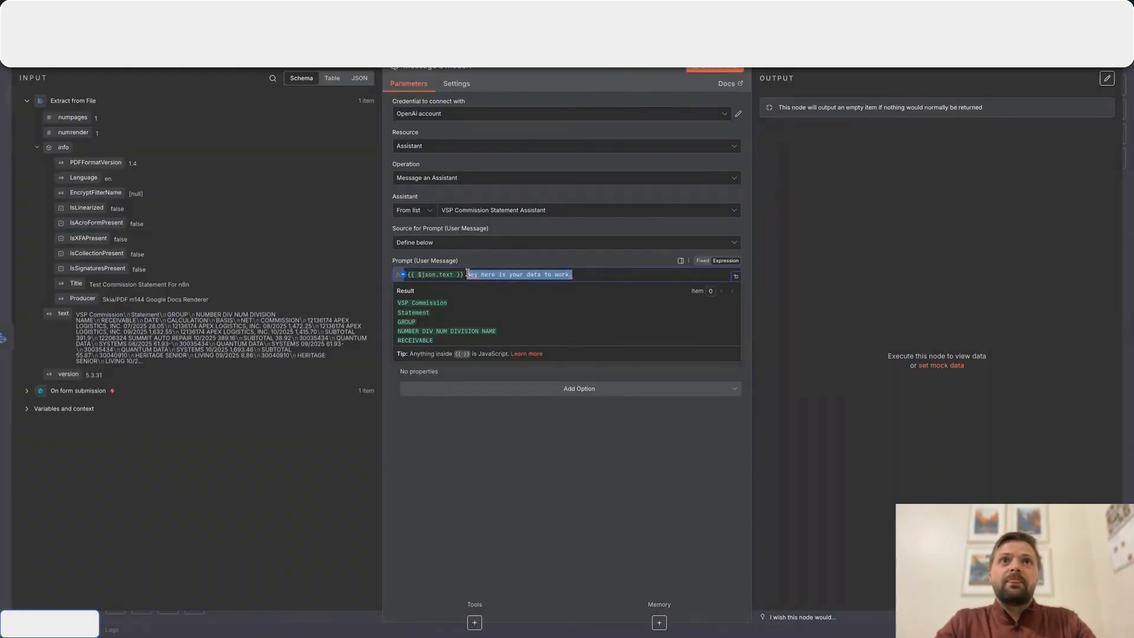
key("BackSpace")
left_click(460, 466)
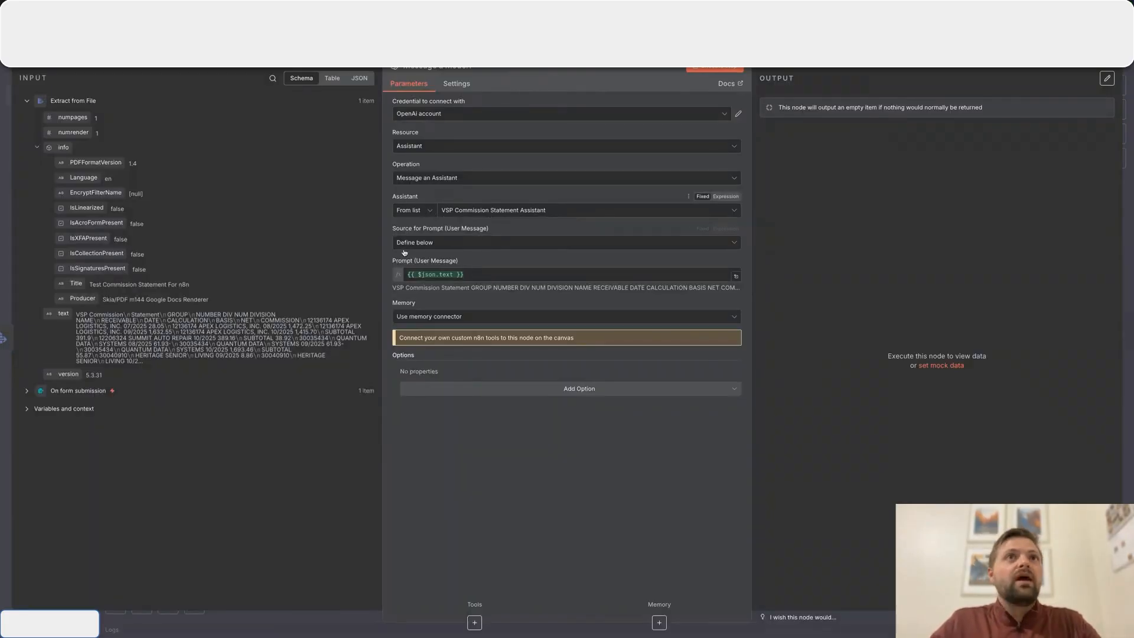
- Execute the Message a model1 step with the extracted PDF text as the user message
triple_click(487, 259)
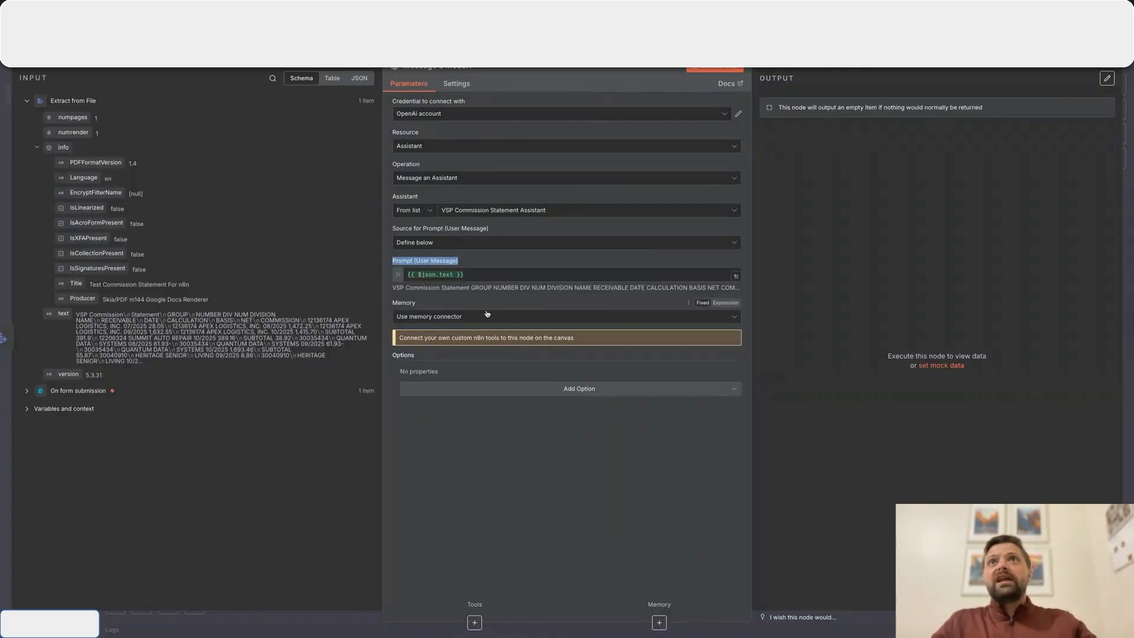
left_click(704, 69)
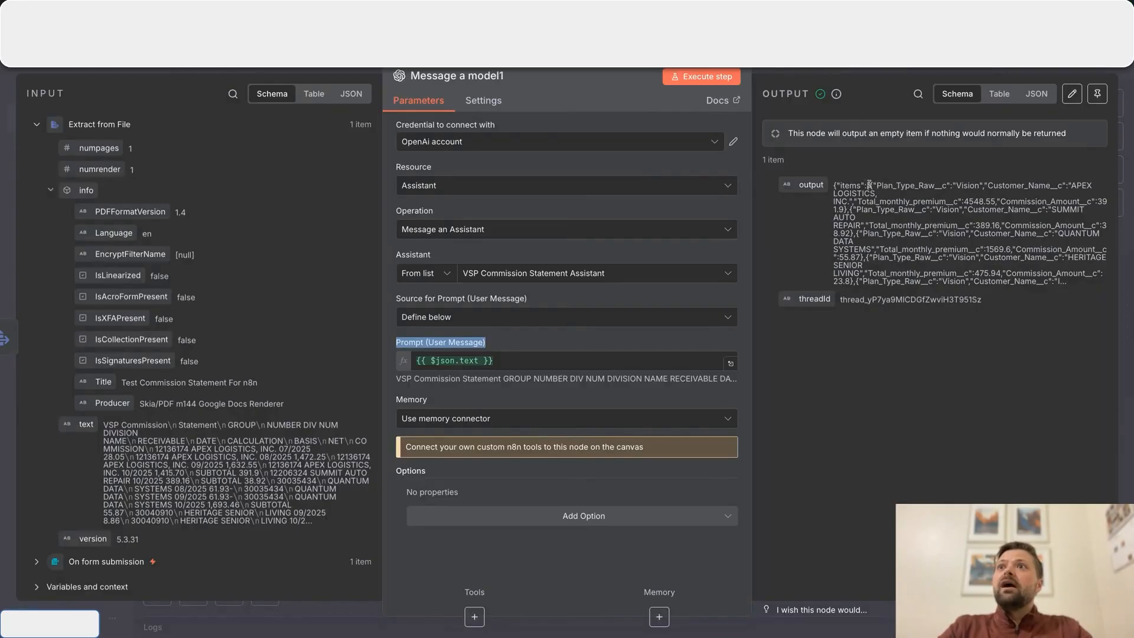
- Examine the Apex Logistics entry in the node's output and compare it with the commission statement document
left_click_drag(876, 185, 842, 208)
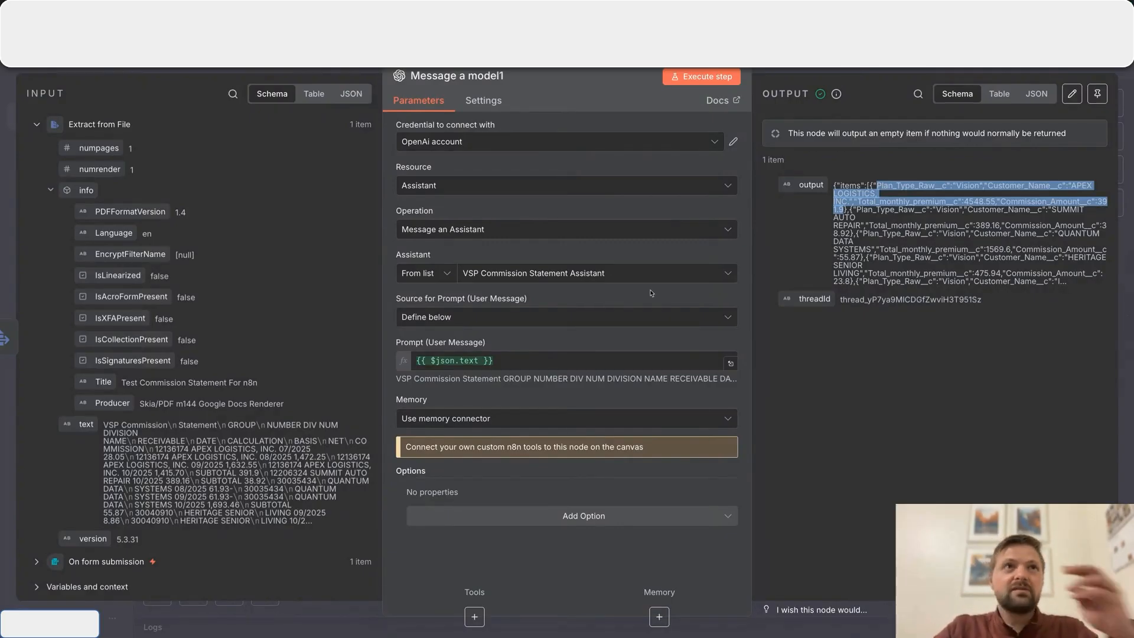
key("ctrl+Tab")
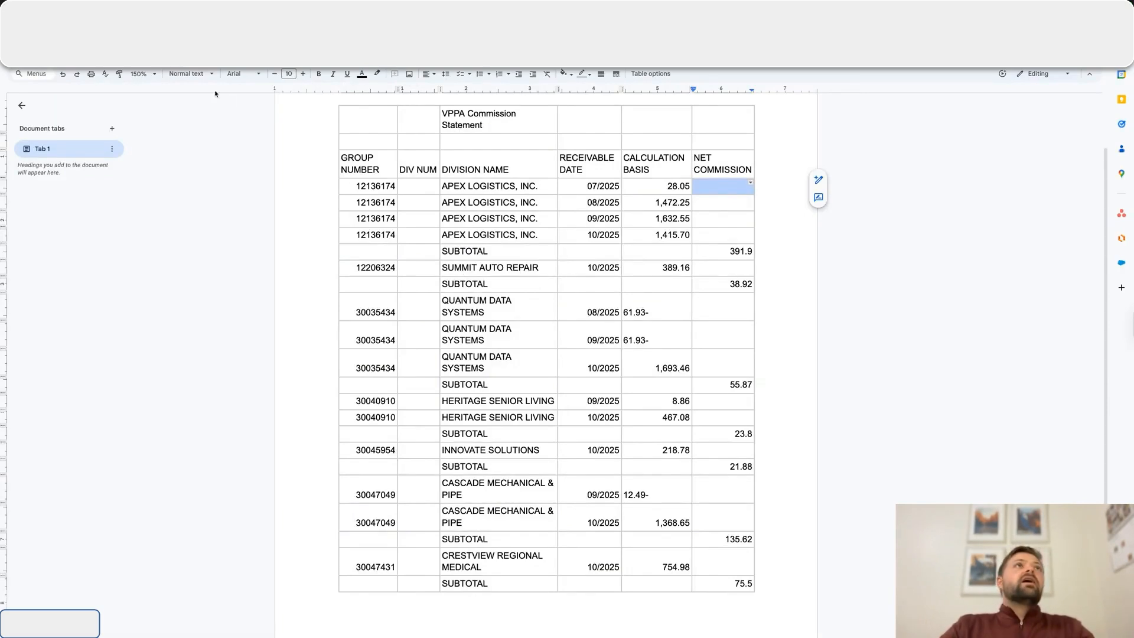
key("ctrl+Tab")
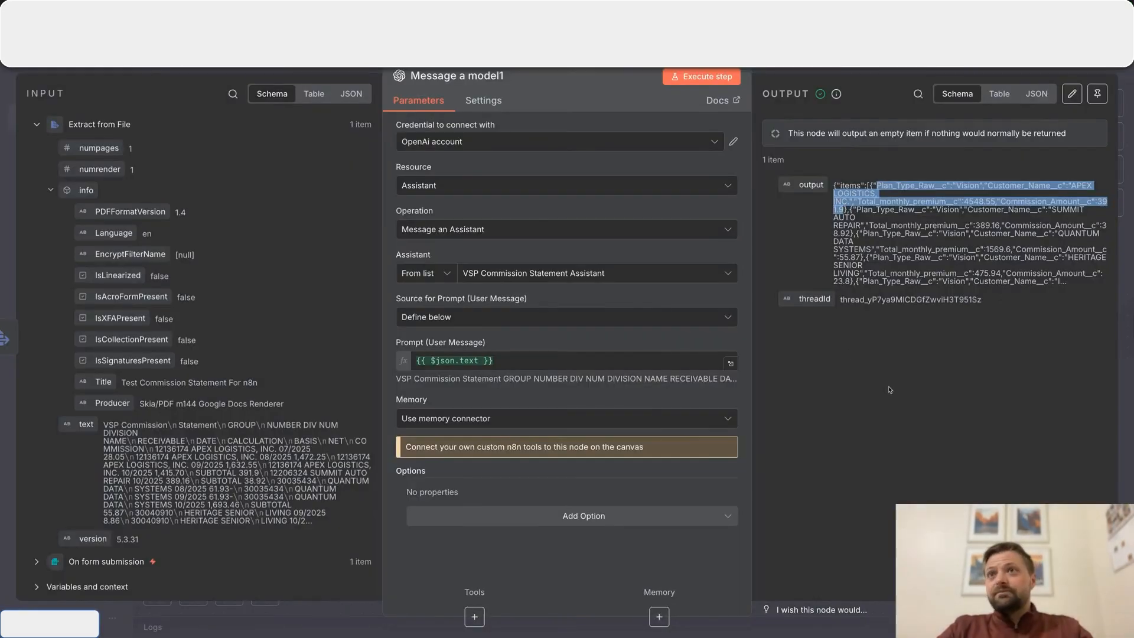